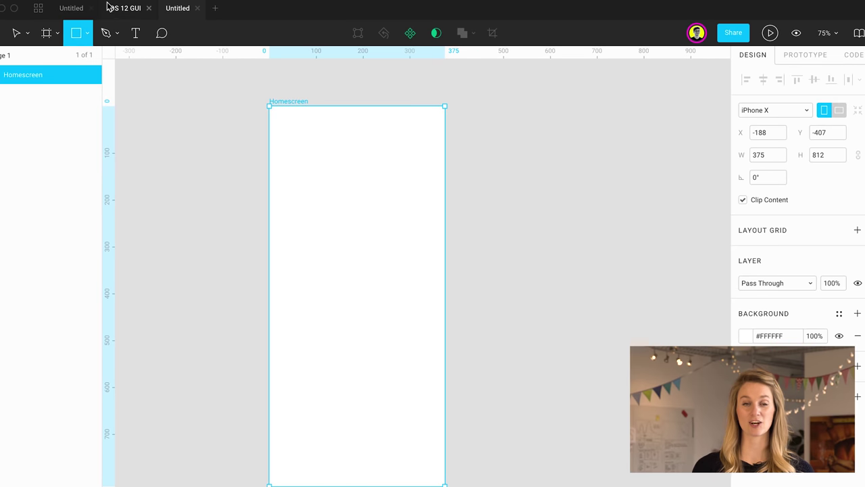
# Step: Browse the iOS 12 GUI kit's frames and inspect the Contacts screen's status bar
pyautogui.click(118, 9)
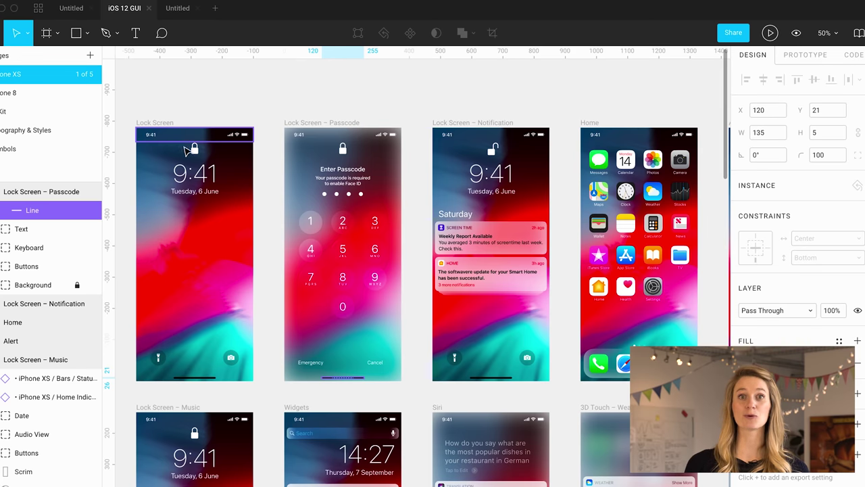
pyautogui.scroll(-20, 352, 338)
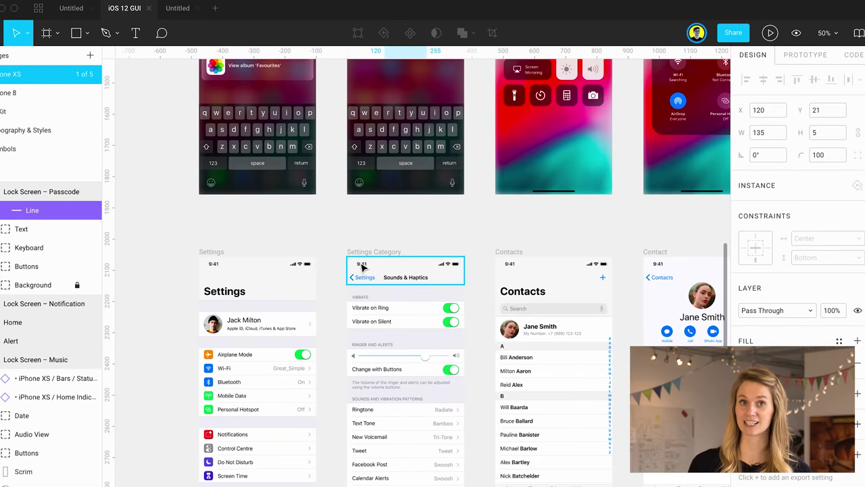
pyautogui.click(513, 265)
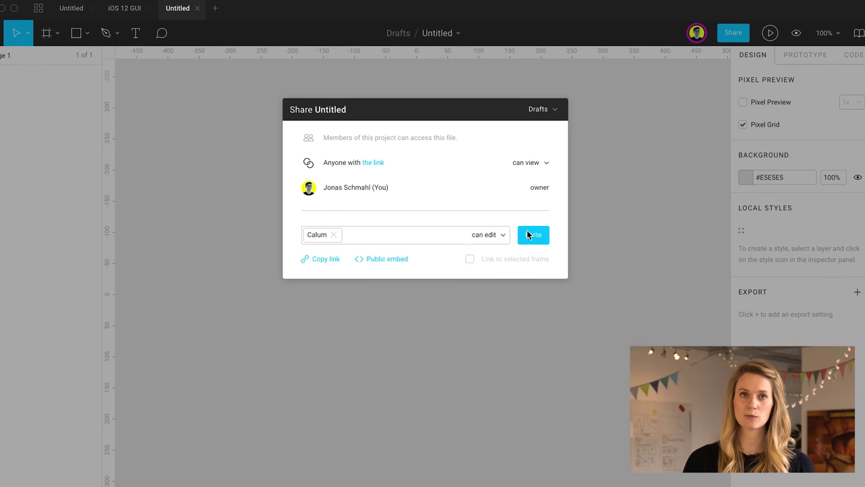
# Step: Send the edit invite for Untitled and open the shared file from the invitation email
pyautogui.click(529, 235)
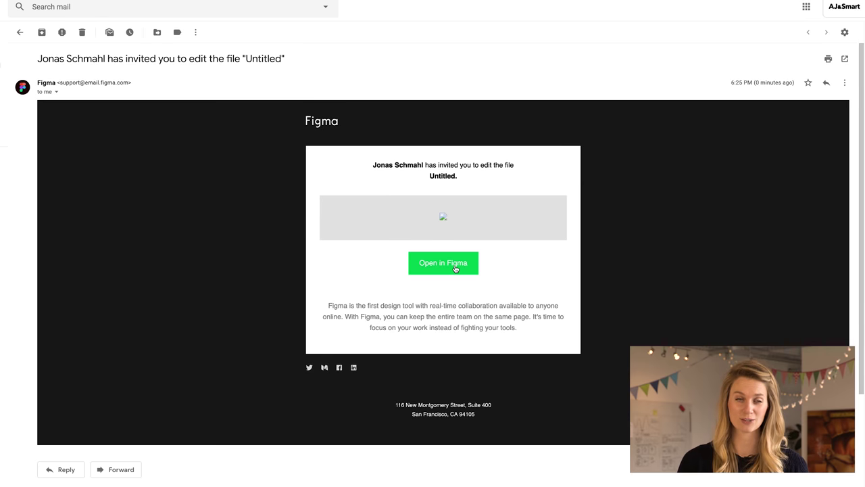
pyautogui.click(455, 269)
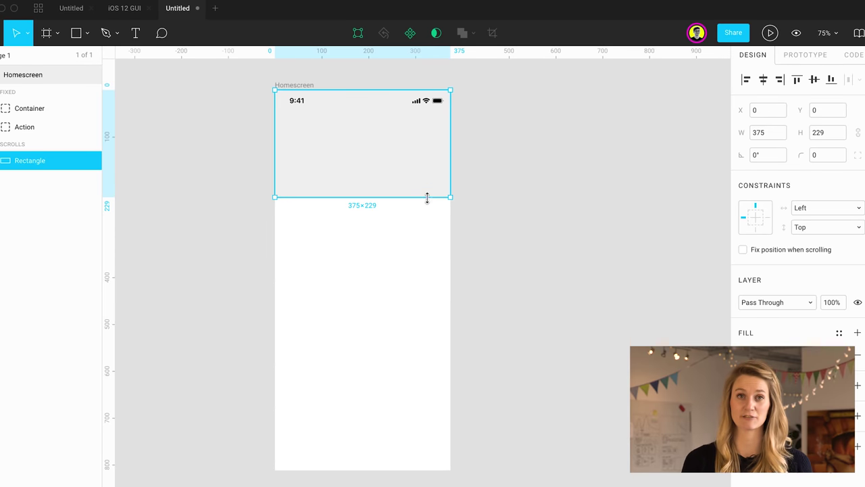
# Step: Draw a grey circle at the left of the Homescreen header
pyautogui.press('Escape')
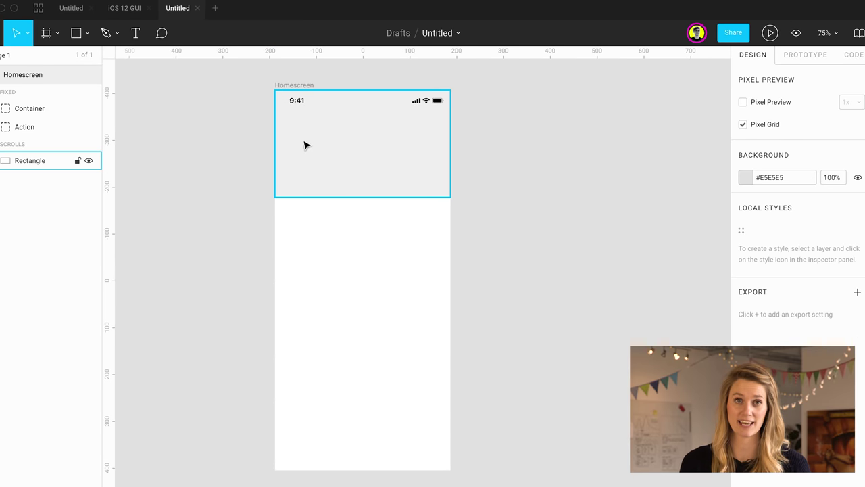
pyautogui.scroll(3, 291, 146)
pyautogui.moveTo(293, 123); pyautogui.dragTo(342, 171)
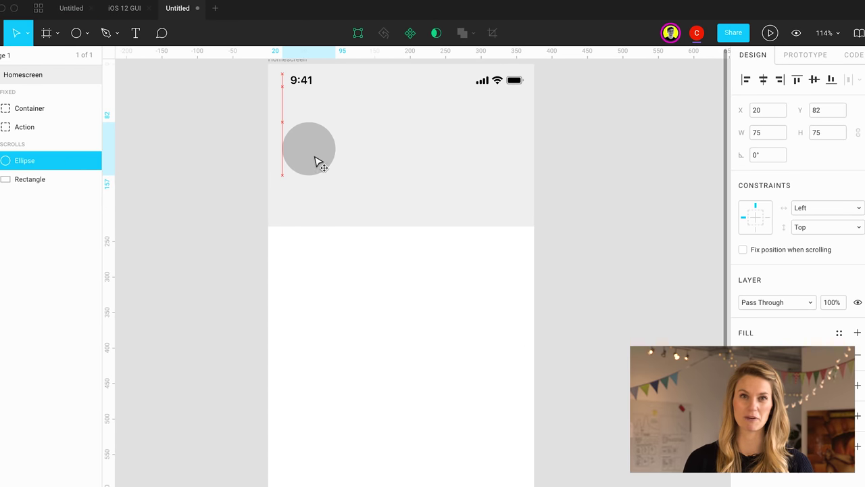
pyautogui.press('Escape')
# Step: Add thin grey placeholder bars to the right of the circle
pyautogui.press('r')
pyautogui.moveTo(358, 124)
pyautogui.mouseDown()
pyautogui.moveTo(483, 132)
pyautogui.moveTo(467, 154)
pyautogui.mouseUp()
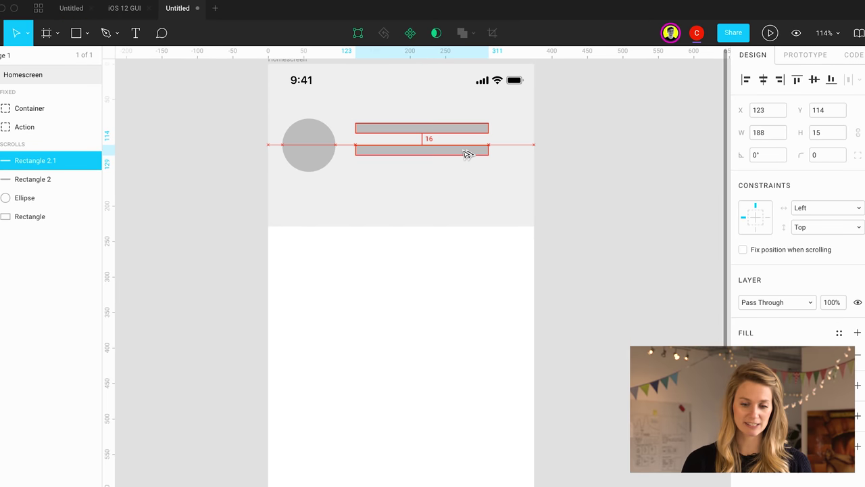
pyautogui.keyDown('shift'); pyautogui.click(463, 129); pyautogui.keyUp('shift')
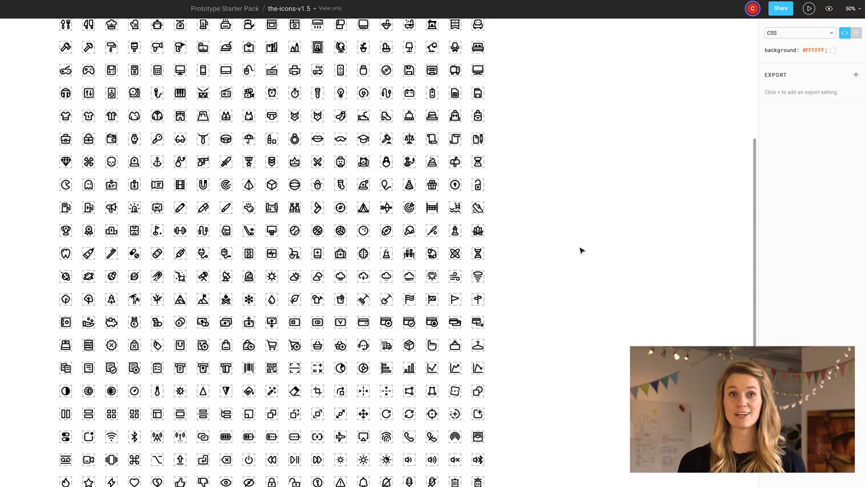
pyautogui.scroll(-3, 580, 251)
pyautogui.scroll(5, 580, 249)
pyautogui.scroll(-5, 493, 255)
pyautogui.scroll(2, 493, 255)
pyautogui.scroll(-5, 493, 252)
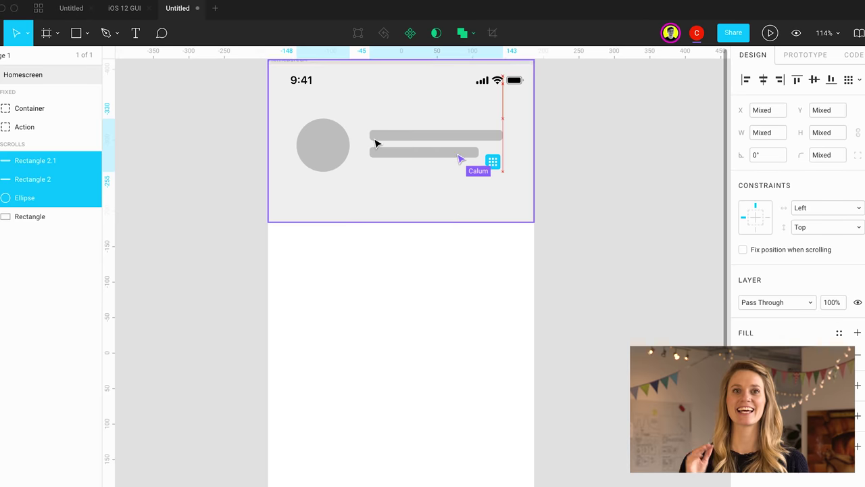
pyautogui.click(448, 219)
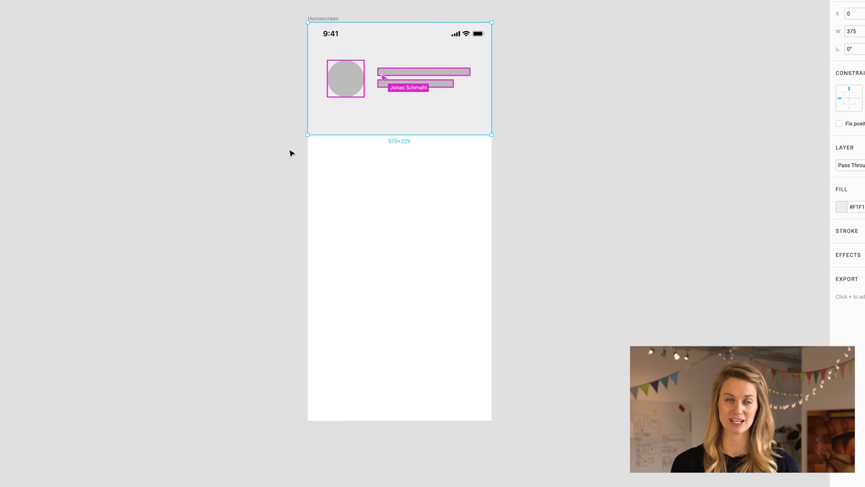
pyautogui.rightClick(291, 154)
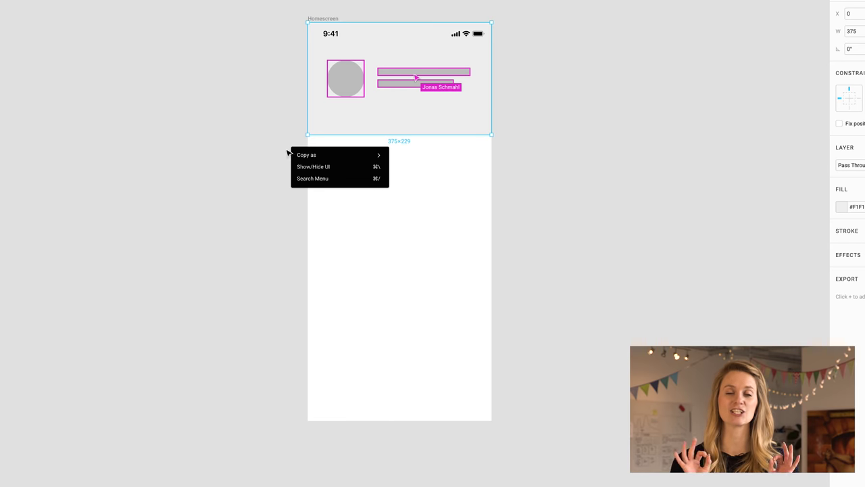
pyautogui.rightClick(247, 159)
pyautogui.moveTo(257, 162)
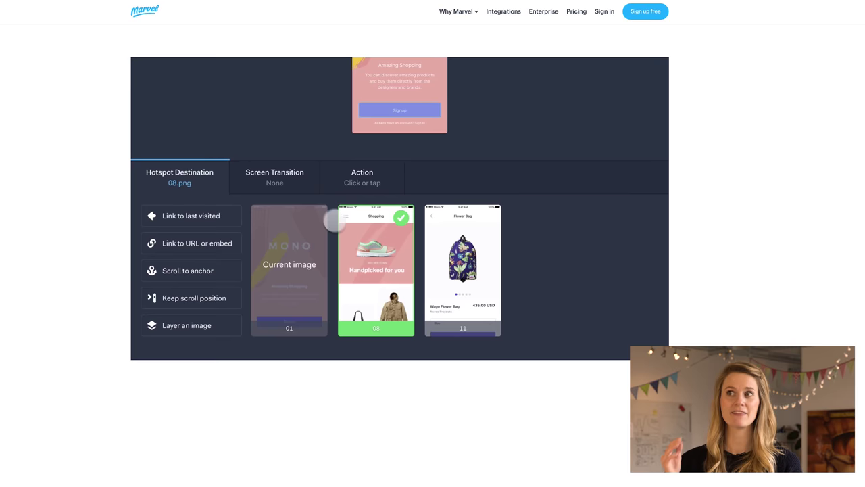
# Step: Set the hotspot's Screen Transition to Push Left
pyautogui.click(315, 184)
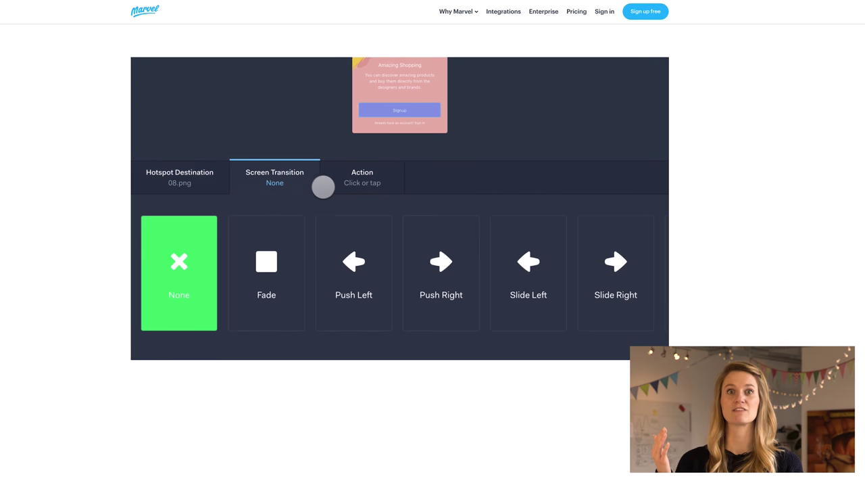
pyautogui.click(362, 277)
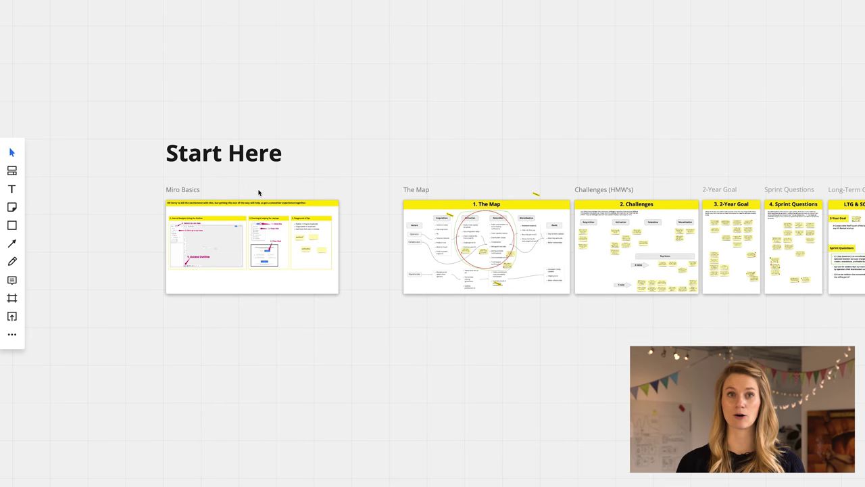
# Step: Bring the Week 1 Wall of Justice grid into view and pick the Comment / Idea sticky
pyautogui.scroll(3, 261, 190)
pyautogui.hscroll(5, 263, 190)
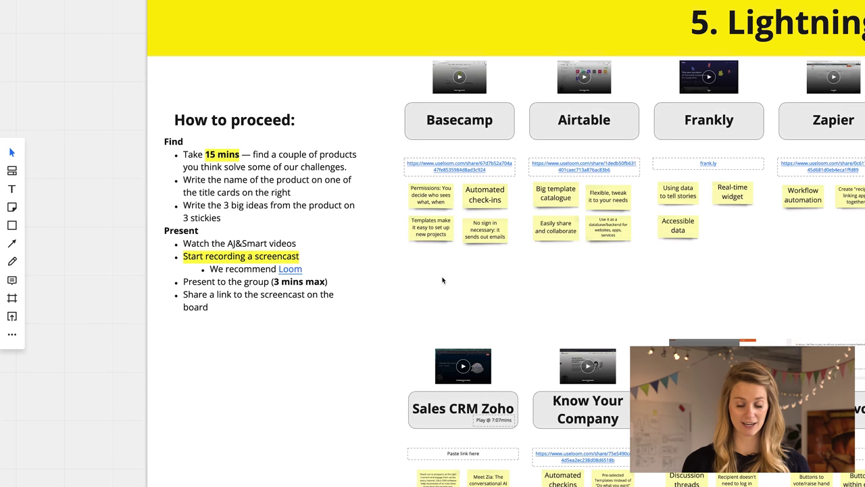
pyautogui.hscroll(5, 443, 280)
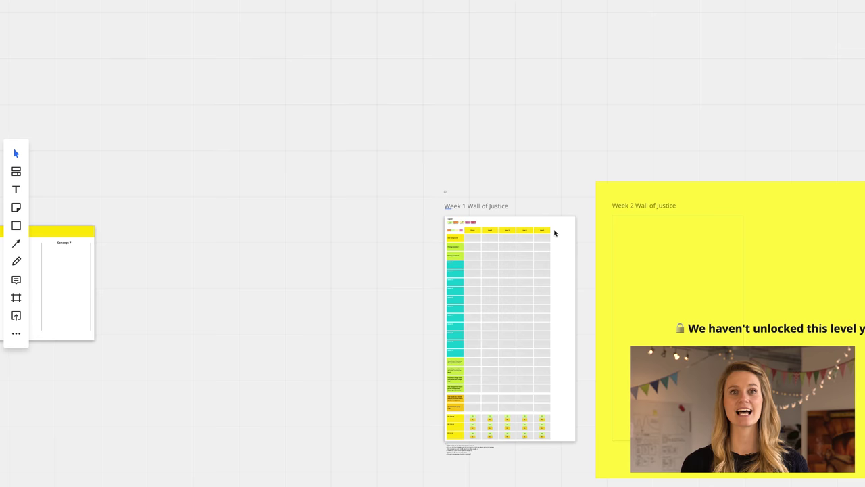
pyautogui.scroll(3, 554, 231)
pyautogui.scroll(5, 425, 224)
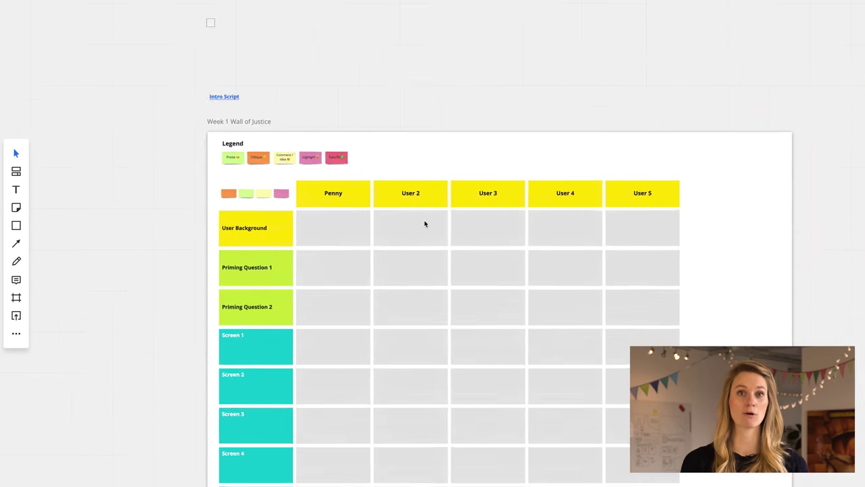
pyautogui.scroll(5, 425, 224)
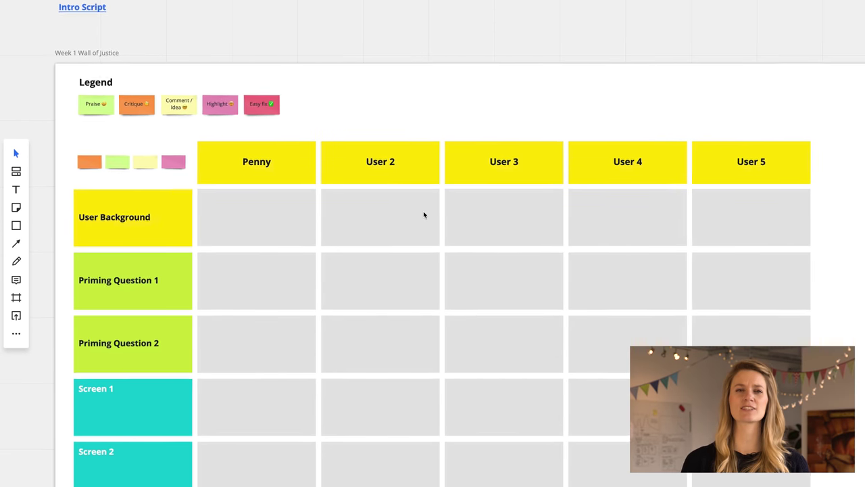
pyautogui.click(133, 96)
# Step: Add a sticky reading 'Penny is awesome' in Penny's User Background cell
pyautogui.moveTo(133, 96); pyautogui.dragTo(178, 155)
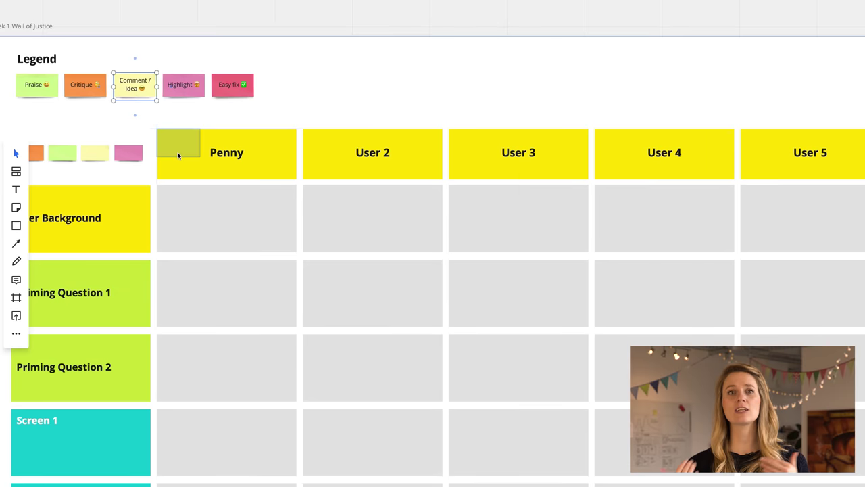
pyautogui.moveTo(184, 212); pyautogui.dragTo(183, 212)
pyautogui.write('Penny')
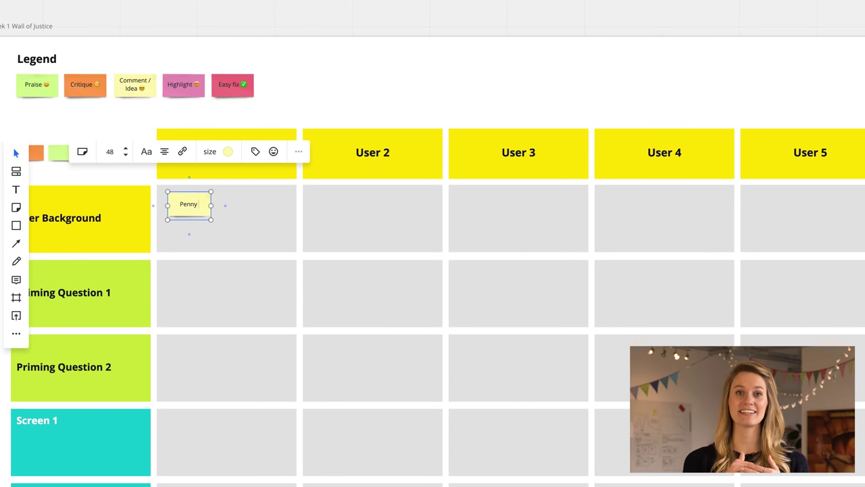
pyautogui.write(' is awesome')
# Step: Place a second sticky beside it and another in Penny's Priming Question 1 cell
pyautogui.moveTo(218, 196); pyautogui.dragTo(241, 206)
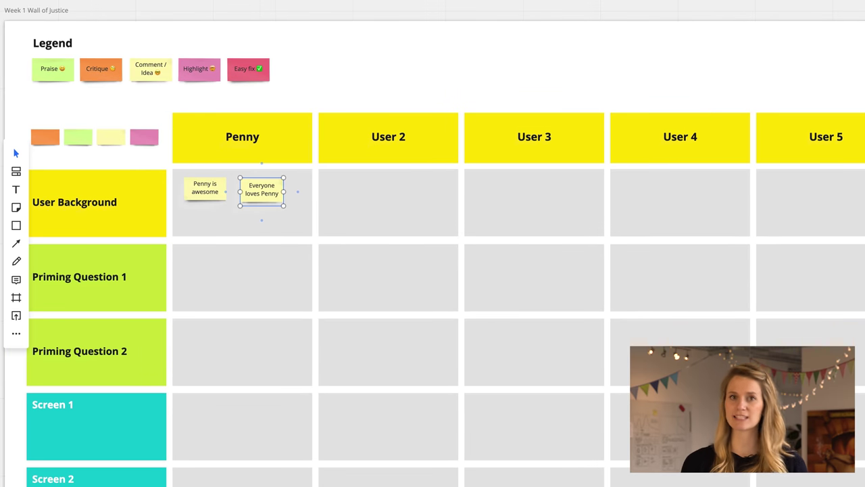
pyautogui.scroll(-3, 238, 215)
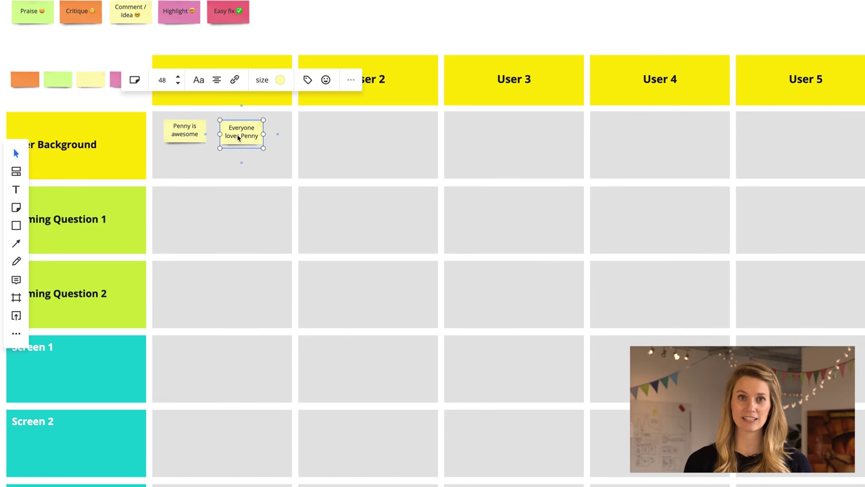
pyautogui.moveTo(247, 134); pyautogui.dragTo(280, 215)
pyautogui.scroll(-2, 257, 234)
pyautogui.hscroll(1, 236, 194)
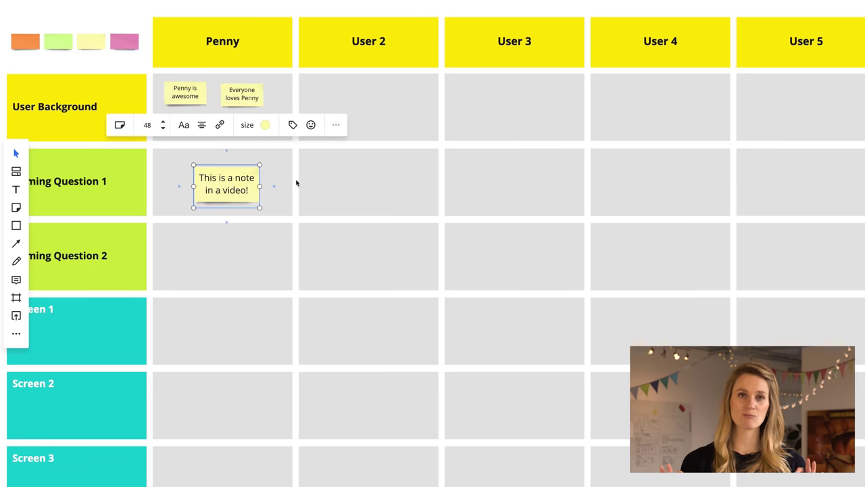
pyautogui.scroll(-3, 423, 195)
pyautogui.hscroll(1, 423, 196)
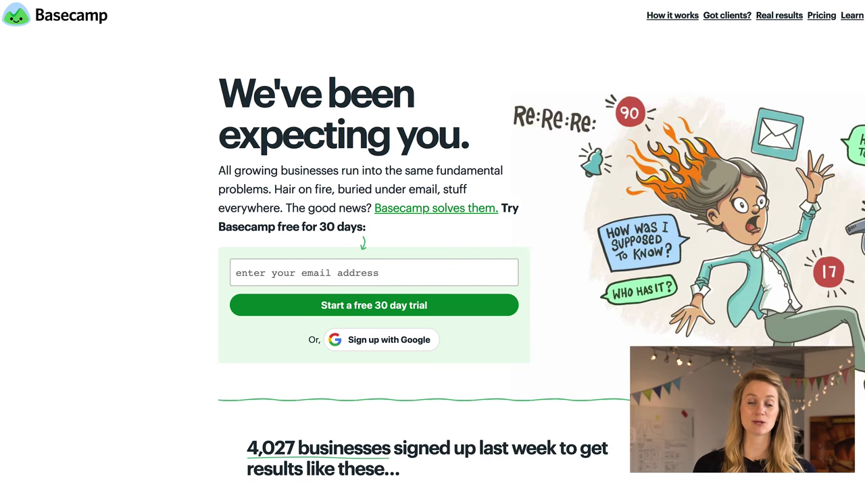
# Step: Scroll down through the Basecamp sign-up landing page
pyautogui.scroll(-2, 433, 270)
pyautogui.scroll(-4, 433, 271)
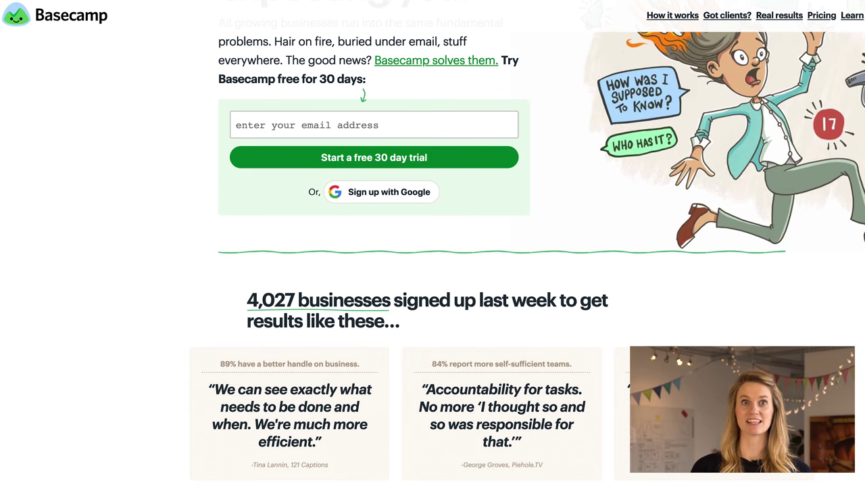
pyautogui.scroll(-1, 433, 270)
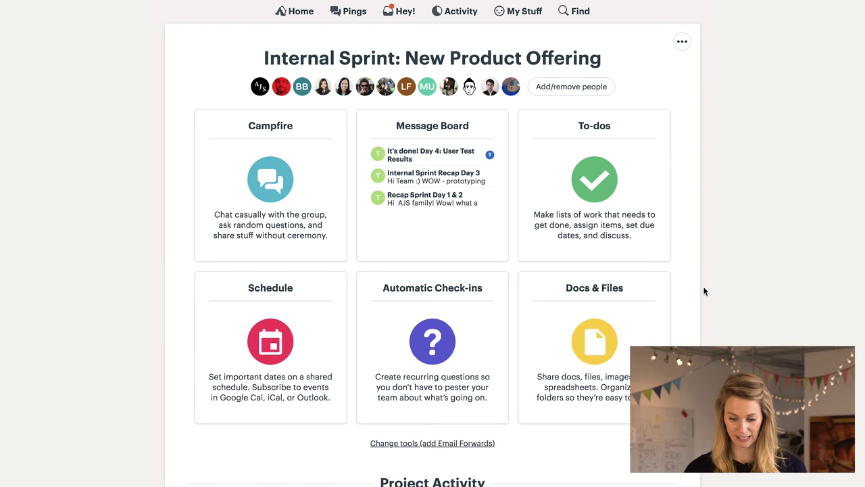
pyautogui.scroll(-3, 703, 286)
pyautogui.scroll(-10, 607, 254)
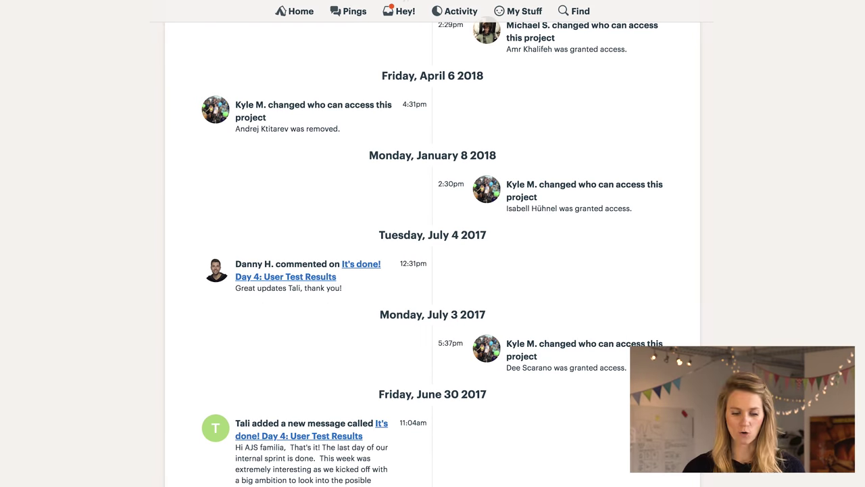
pyautogui.scroll(-6, 643, 253)
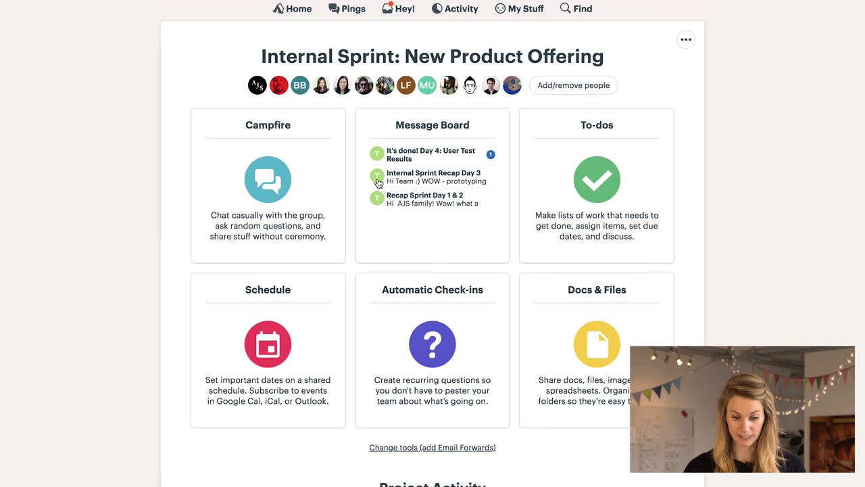
# Step: Visit To-dos, return to the project, then open the Message Board's Recap Sprint Day 1 & 2 post
pyautogui.click(597, 186)
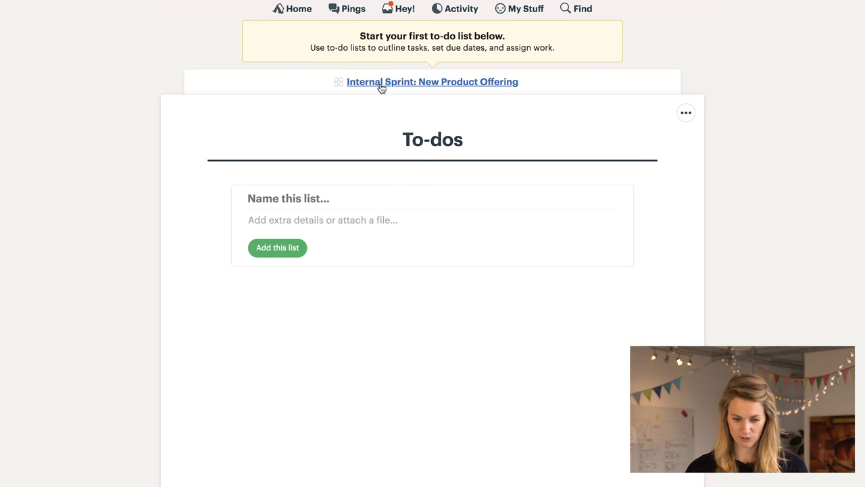
pyautogui.click(382, 82)
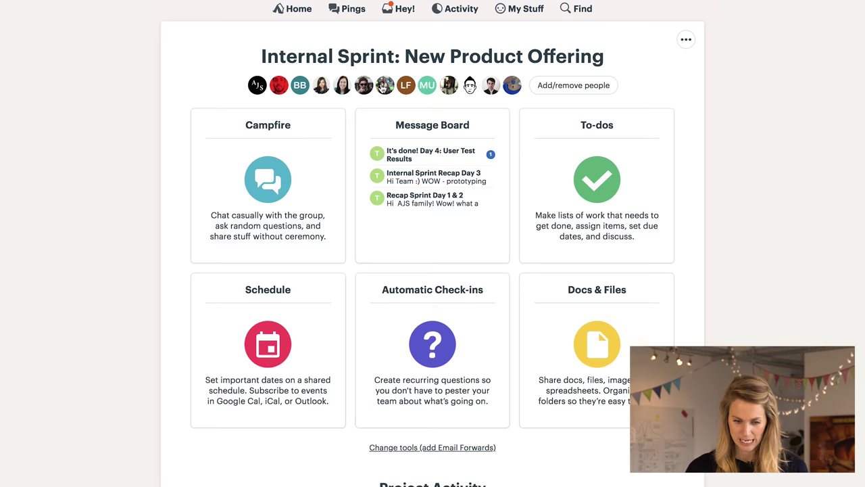
pyautogui.click(438, 130)
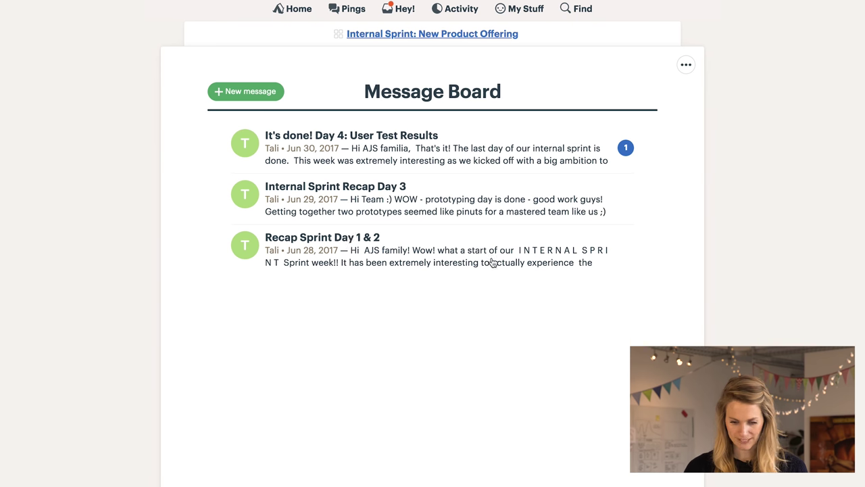
pyautogui.click(508, 259)
# Step: Scroll through the Recap Sprint Day 1 & 2 photos down to the sprint goal
pyautogui.scroll(-10, 717, 331)
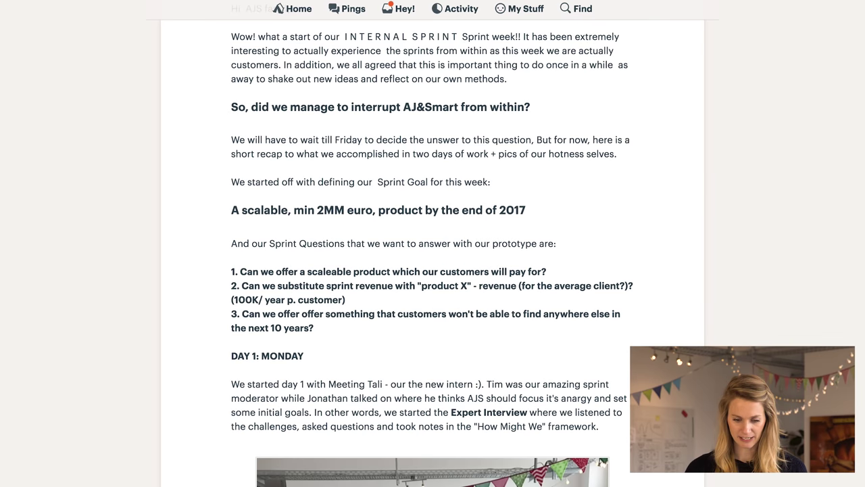
pyautogui.scroll(-6, 718, 331)
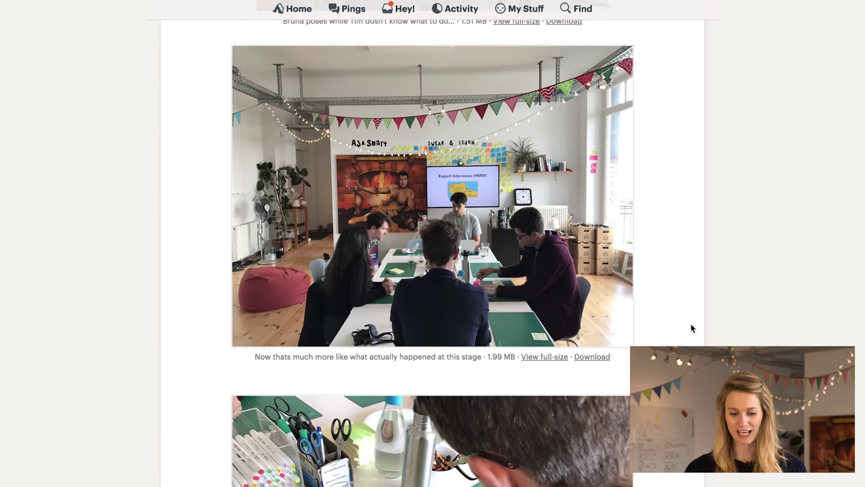
pyautogui.scroll(-10, 691, 328)
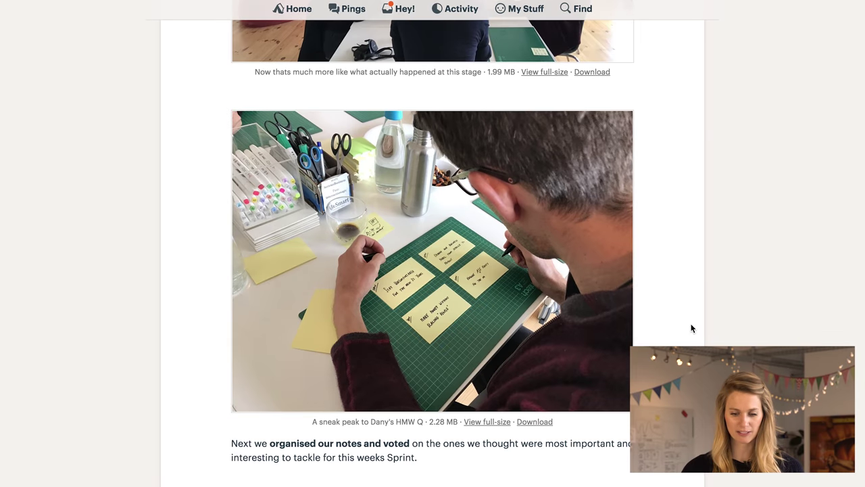
pyautogui.scroll(-6, 691, 328)
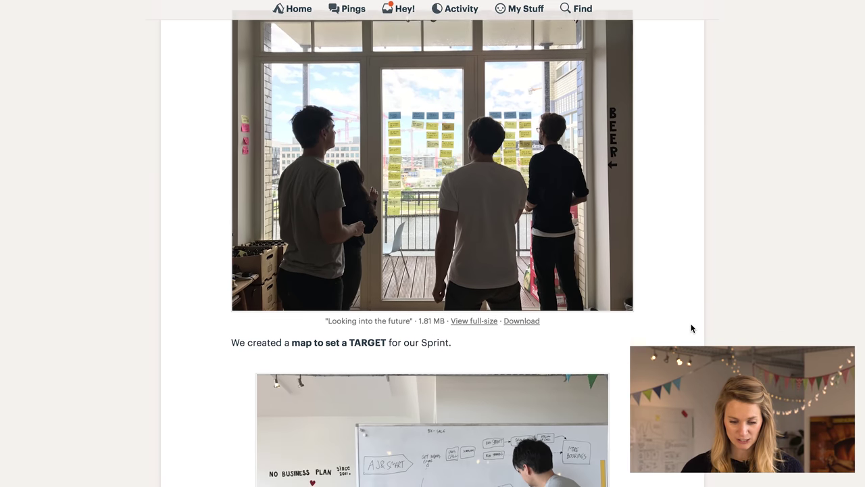
pyautogui.scroll(-6, 691, 328)
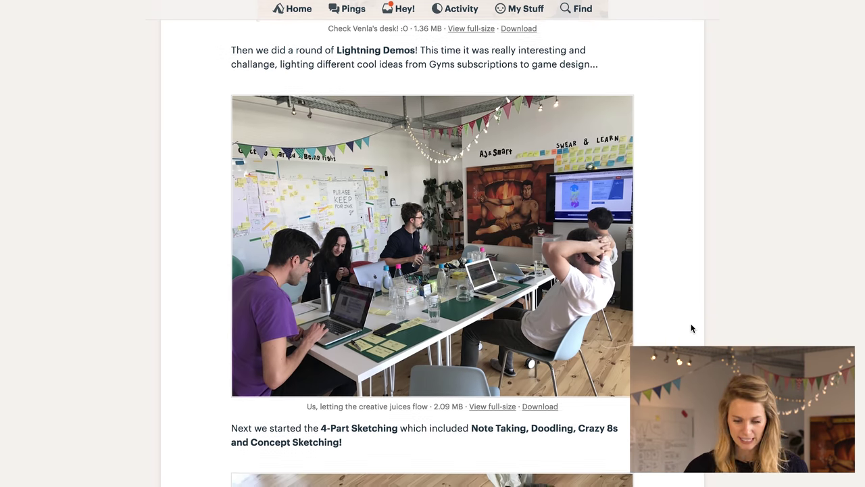
pyautogui.scroll(-7, 691, 328)
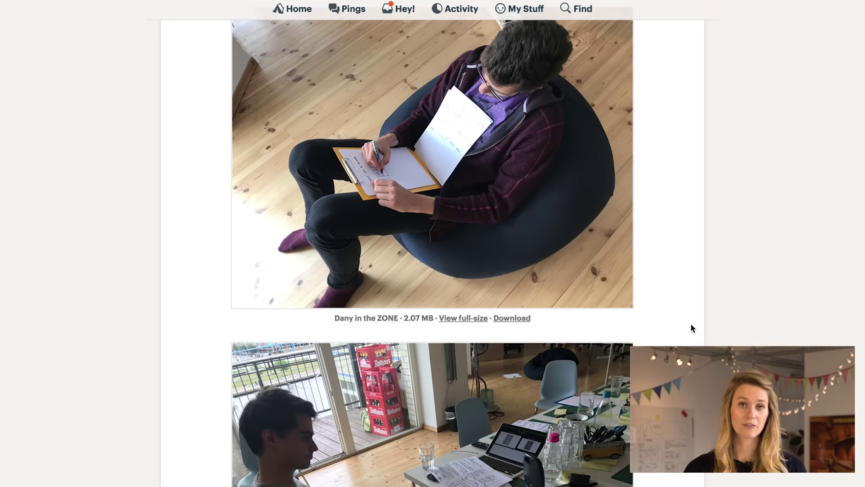
pyautogui.scroll(-10, 691, 327)
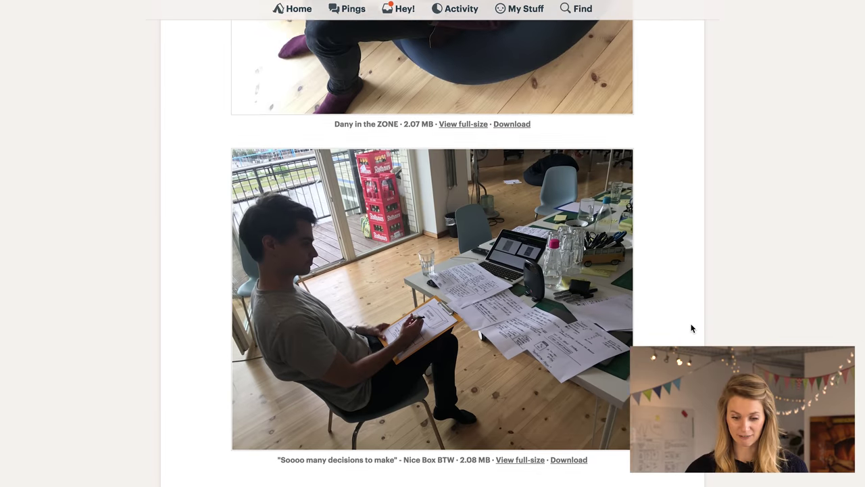
pyautogui.scroll(-1, 691, 327)
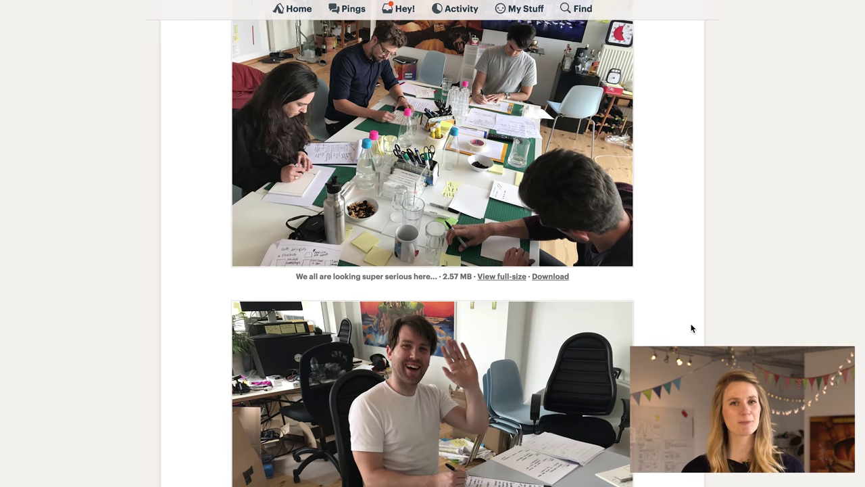
pyautogui.scroll(-4, 691, 328)
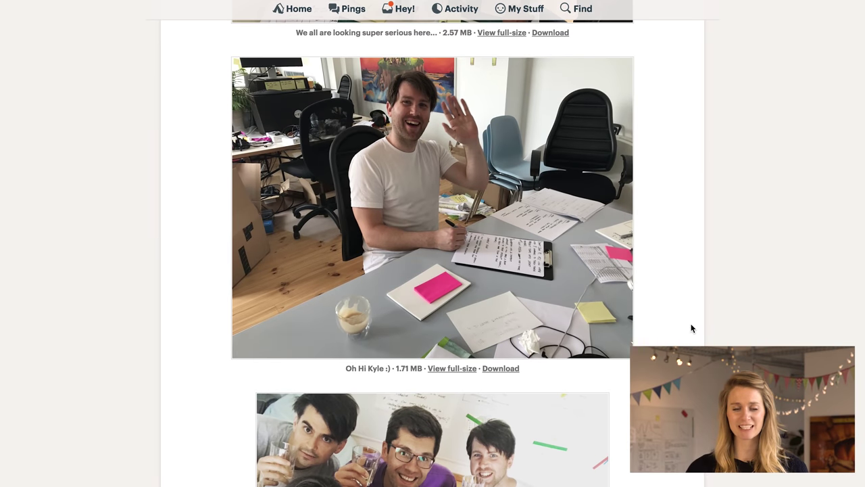
pyautogui.scroll(-7, 691, 328)
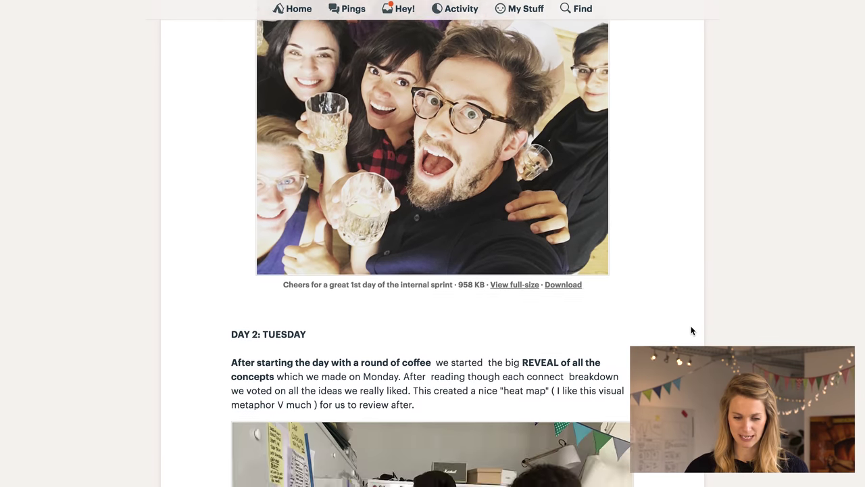
pyautogui.scroll(3, 690, 328)
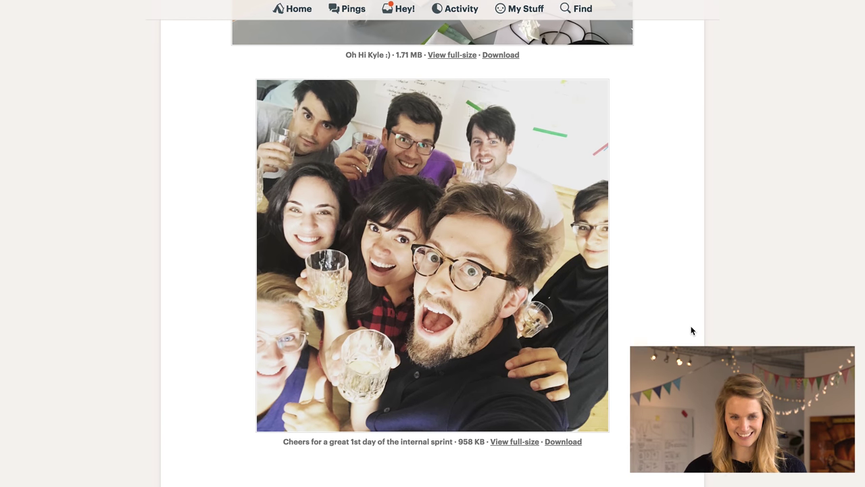
pyautogui.scroll(-3, 690, 330)
pyautogui.scroll(3, 691, 329)
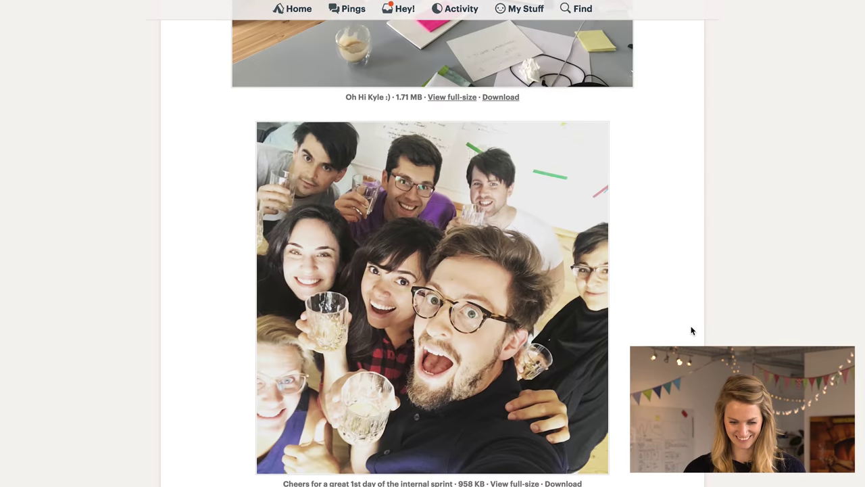
pyautogui.scroll(-20, 691, 330)
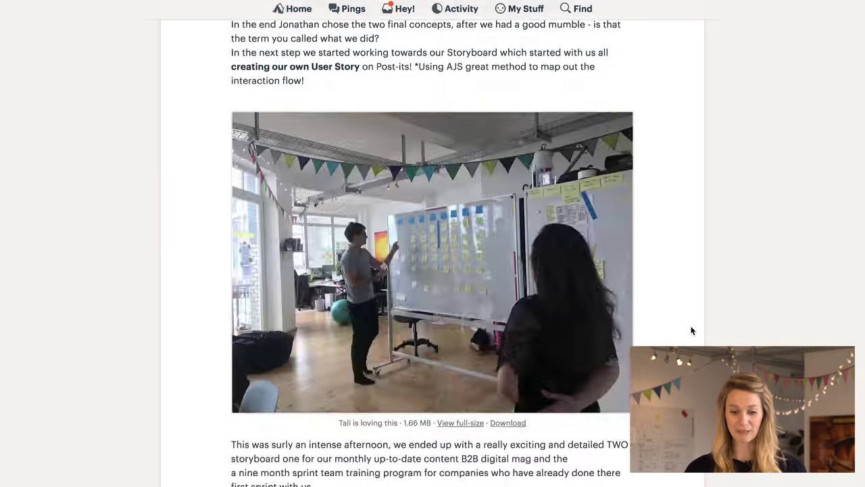
pyautogui.scroll(20, 691, 330)
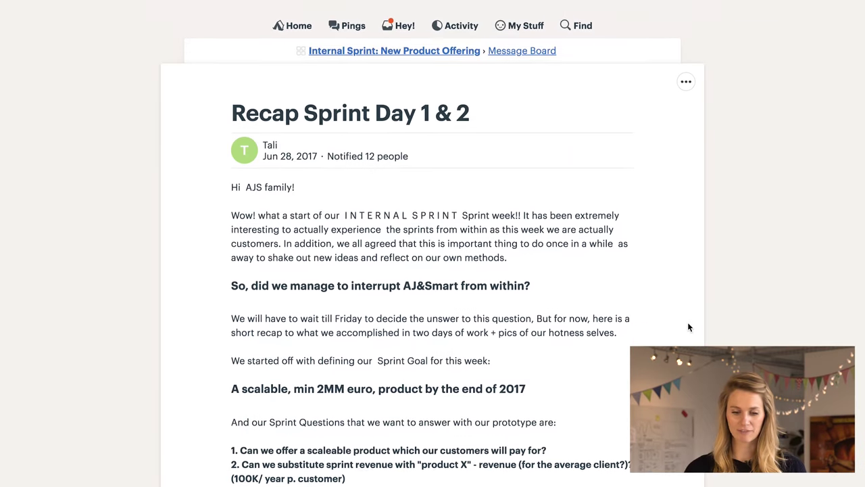
pyautogui.scroll(-1, 689, 327)
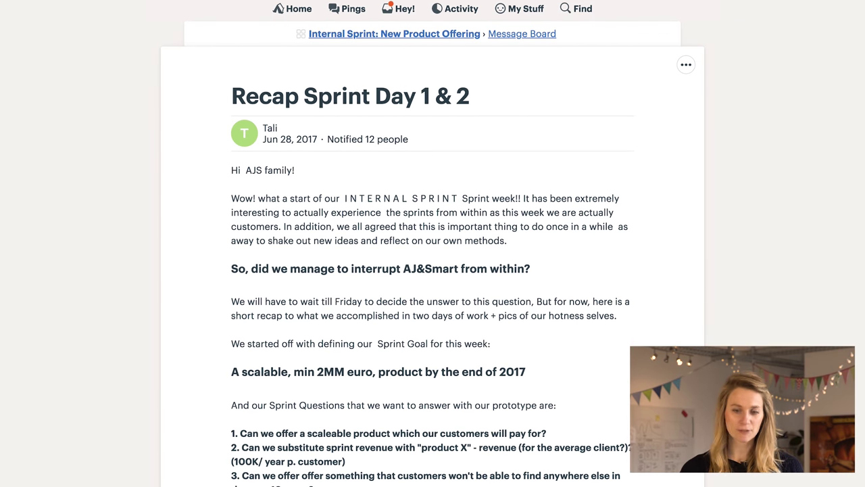